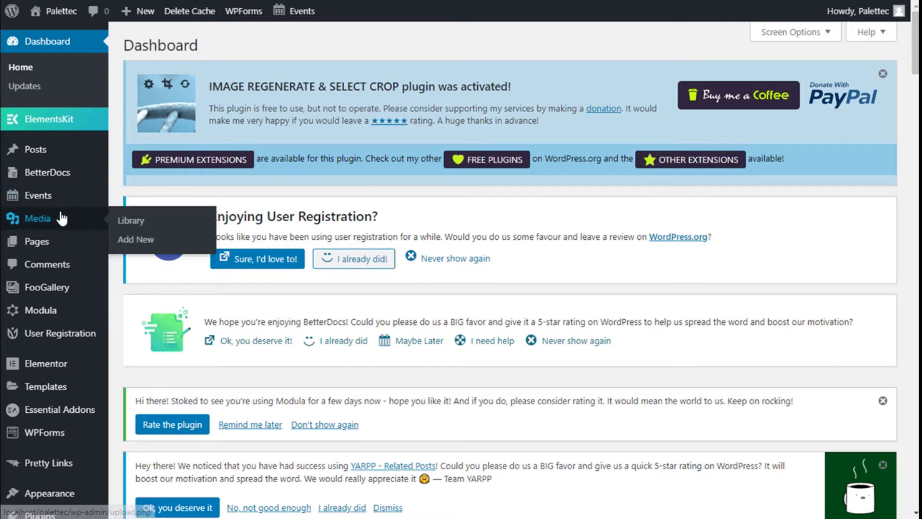
Step: Go to the Plugins > Add New page from the dashboard sidebar
scroll(63, 221, "down", 4)
mouse_move(69, 314)
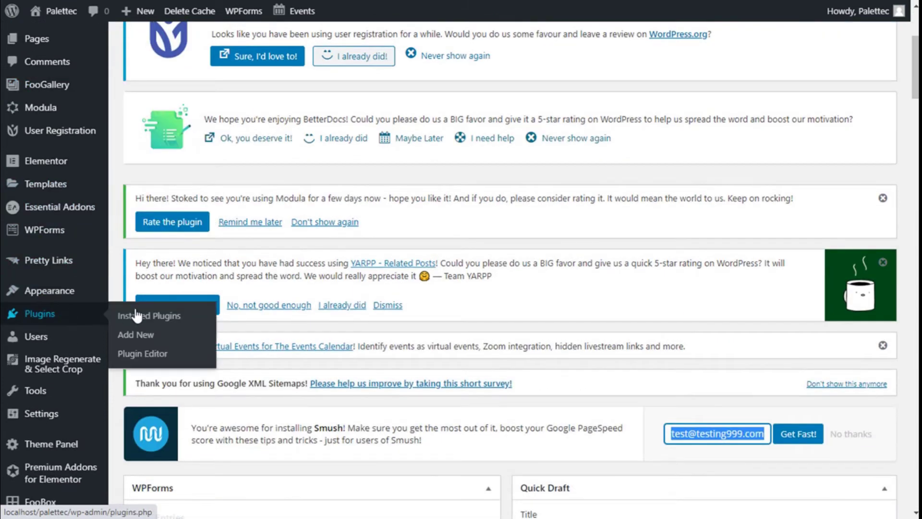
left_click(149, 336)
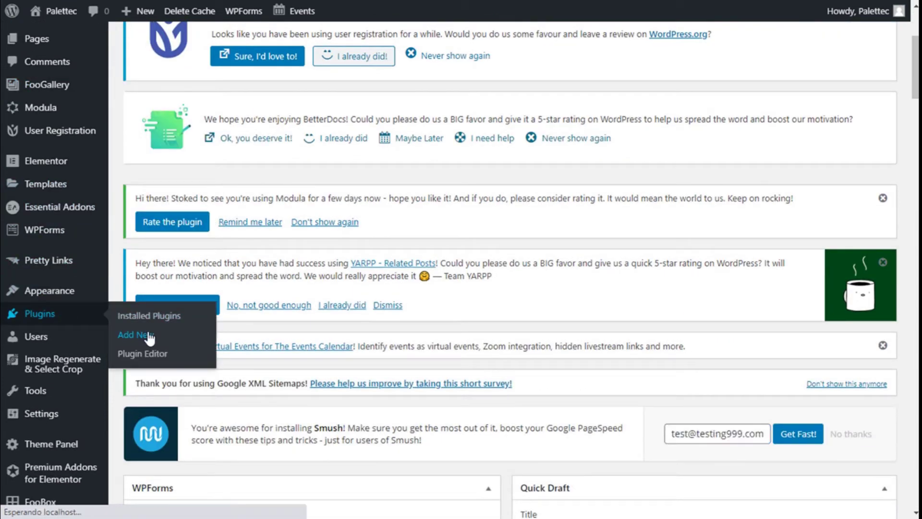
Step: Search the plugin directory for 'happy addons' and scroll to the results
scroll(558, 318, "down", 4)
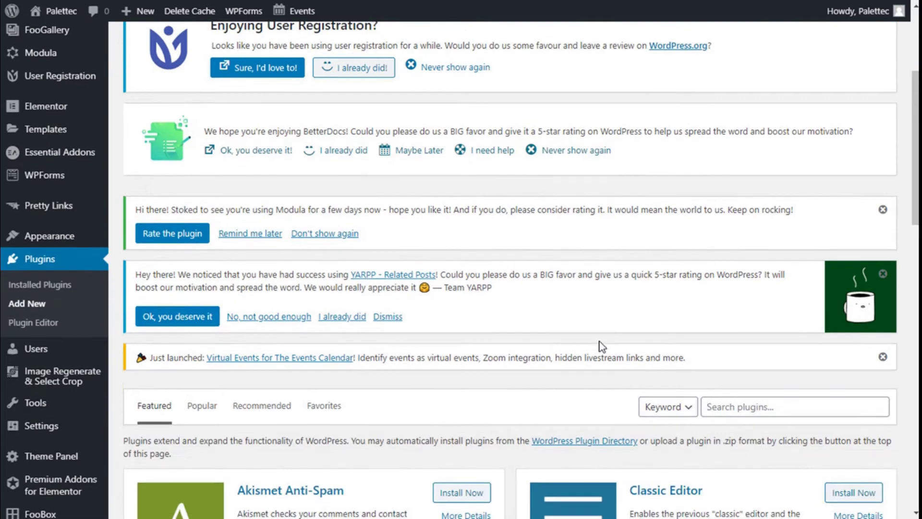
scroll(700, 397, "down", 3)
left_click(774, 270)
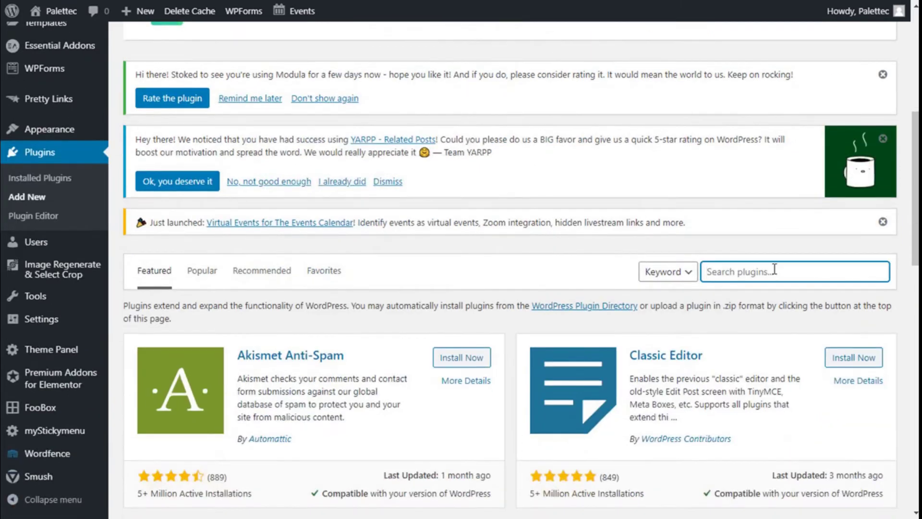
type("happy addons")
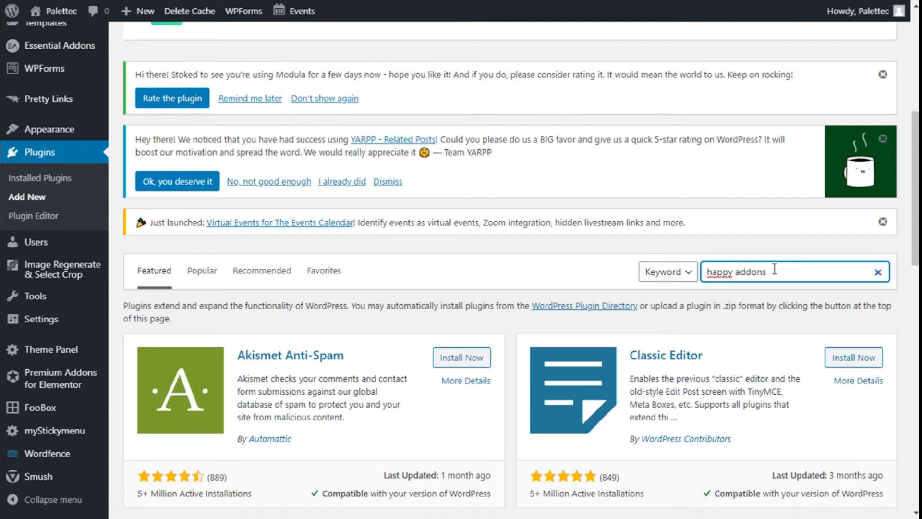
scroll(774, 273, "down", 4)
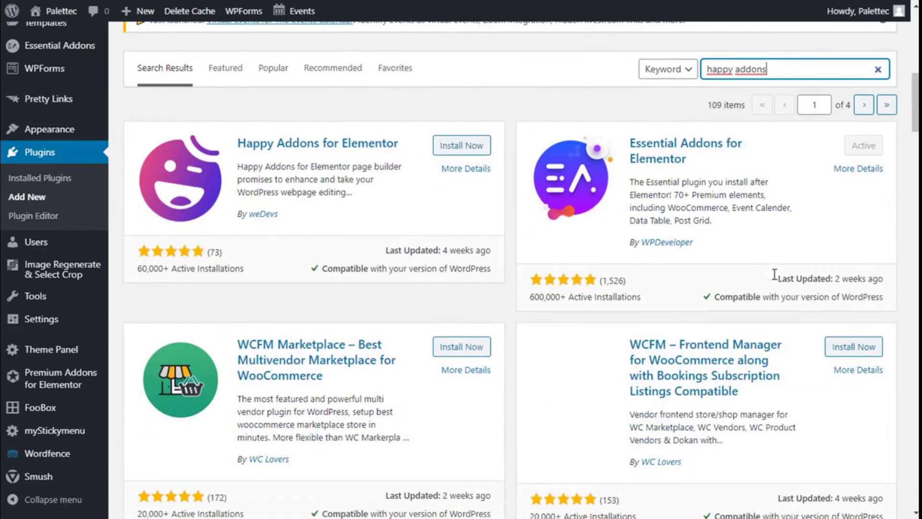
scroll(752, 294, "up", 1)
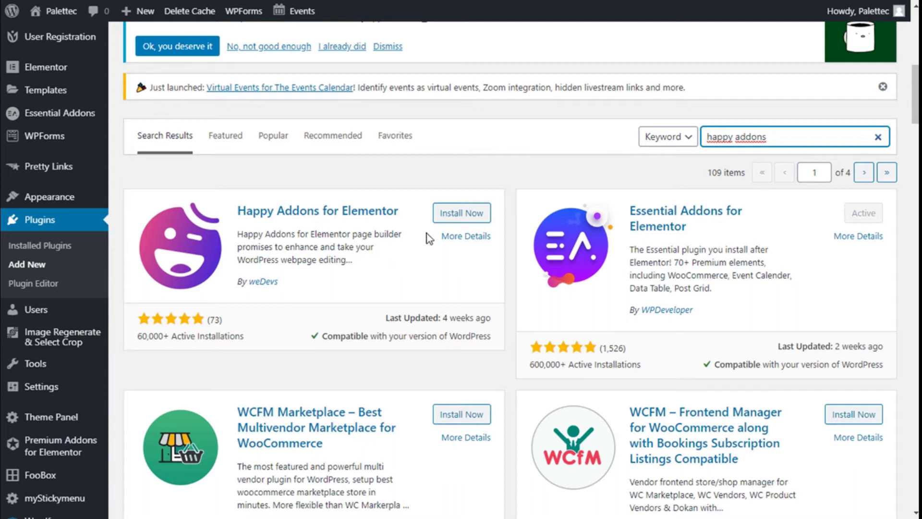
Step: Install Happy Addons for Elementor, then activate it
left_click(460, 214)
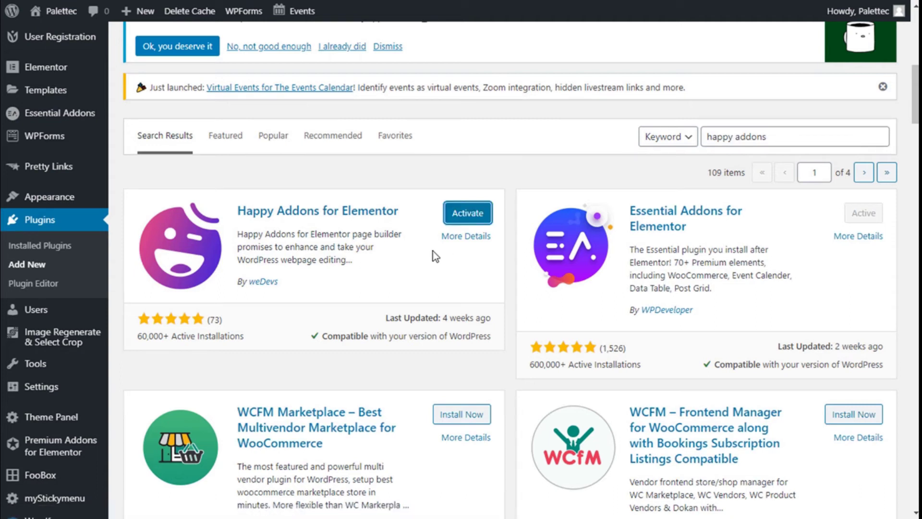
left_click(462, 217)
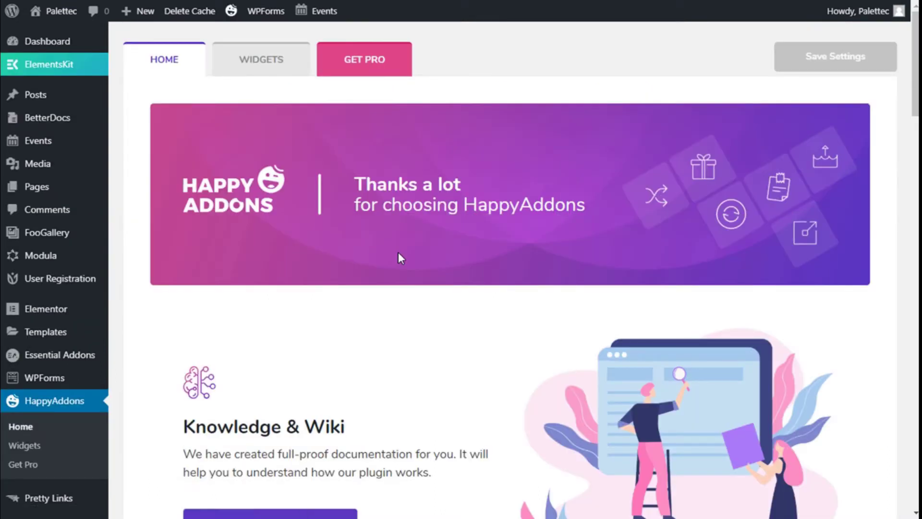
Step: Visit the live home page, then launch Edit with Elementor on it
mouse_move(46, 13)
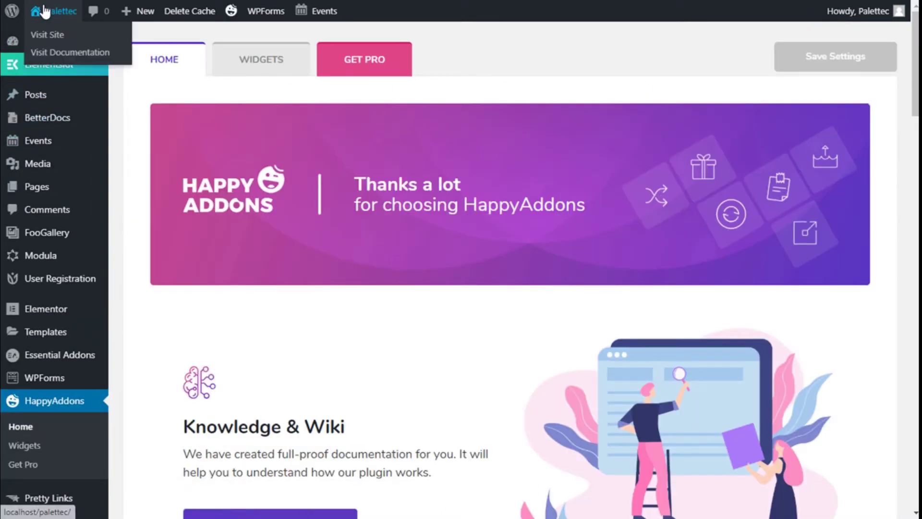
left_click(50, 39)
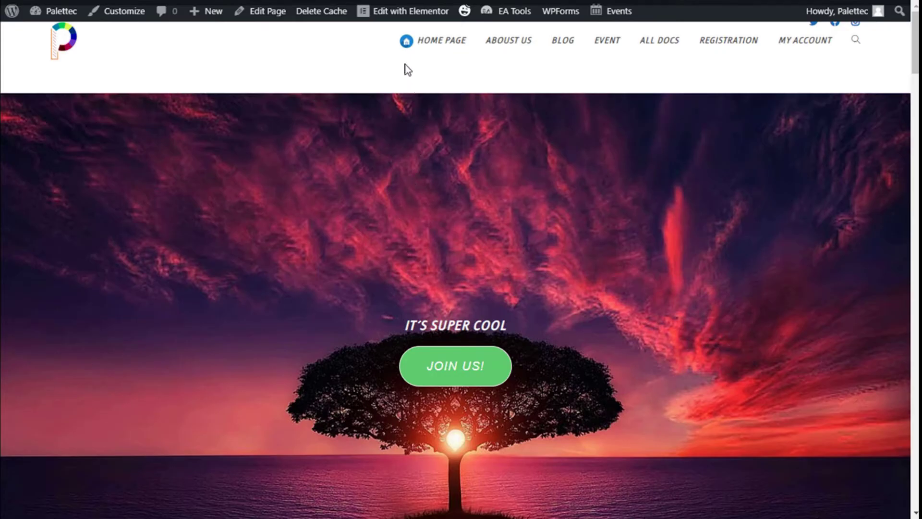
mouse_move(408, 15)
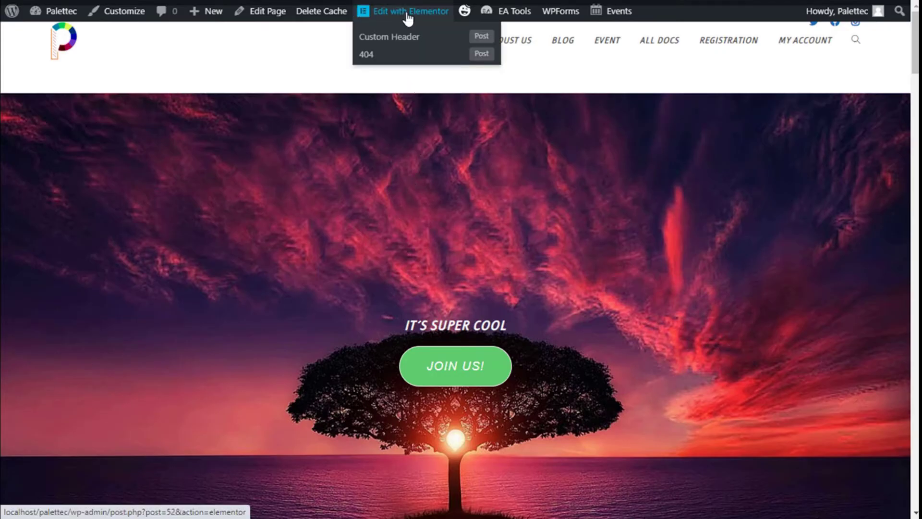
left_click(408, 17)
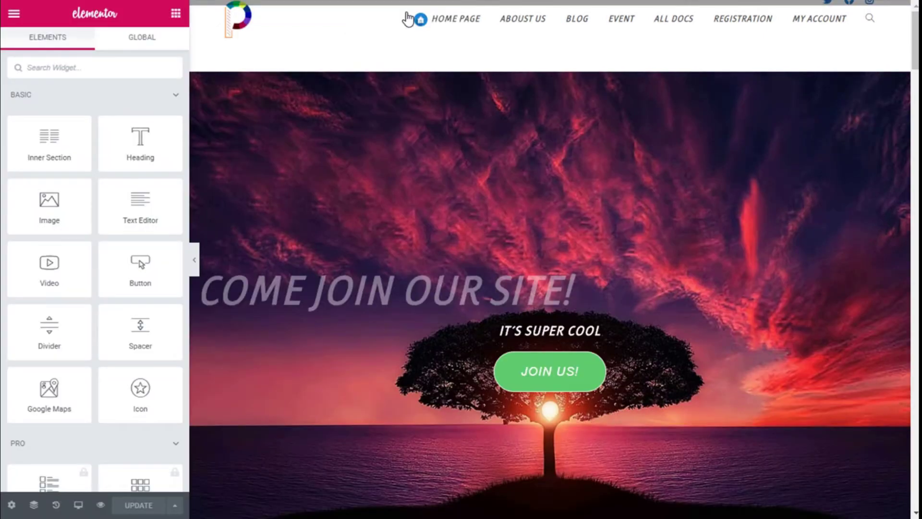
Step: Scroll to the empty section above the footer and search widgets for 'ticker'
scroll(530, 136, "down", 10)
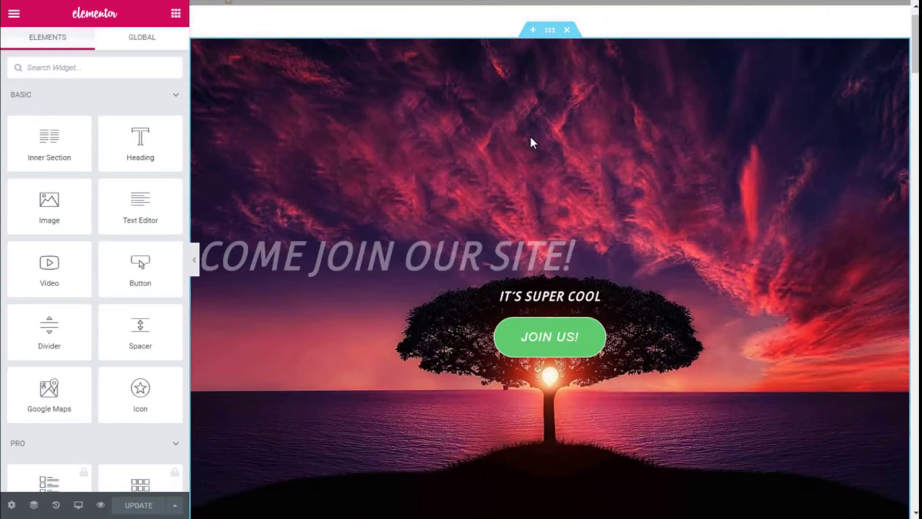
scroll(534, 144, "down", 15)
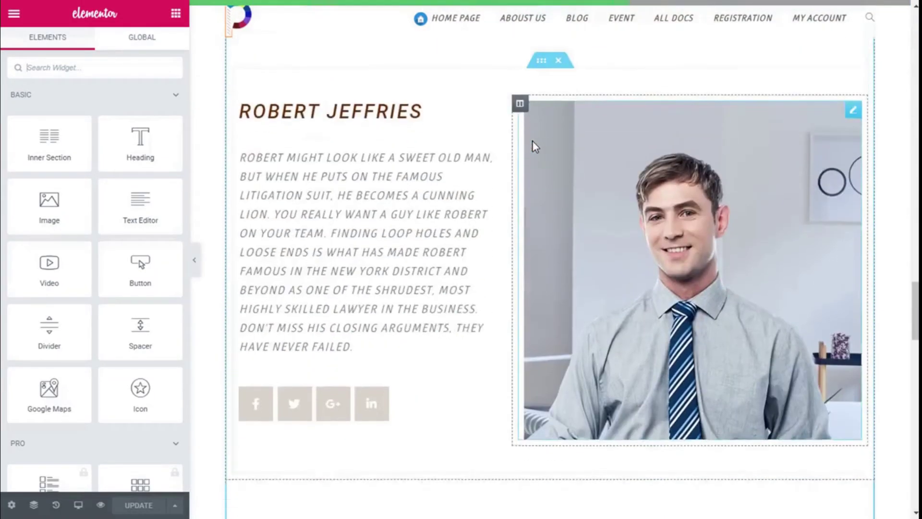
scroll(531, 142, "down", 8)
scroll(538, 183, "up", 4)
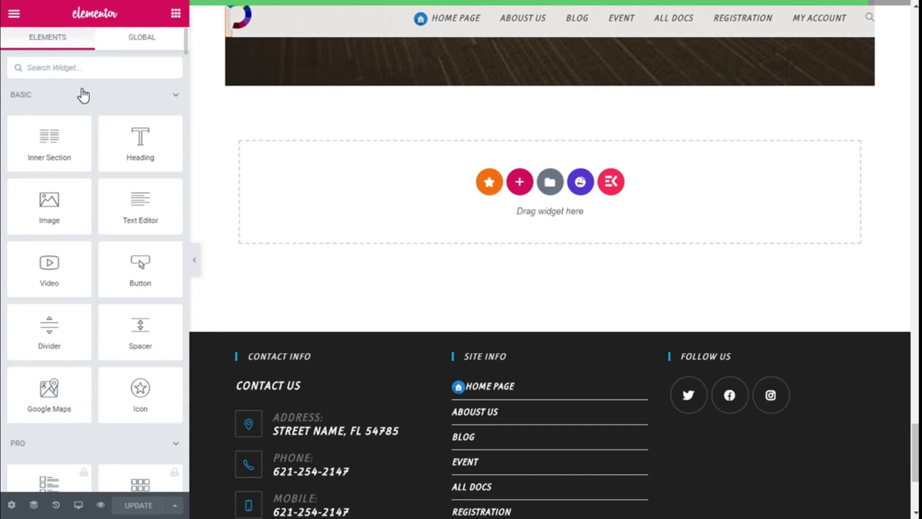
type("ticker")
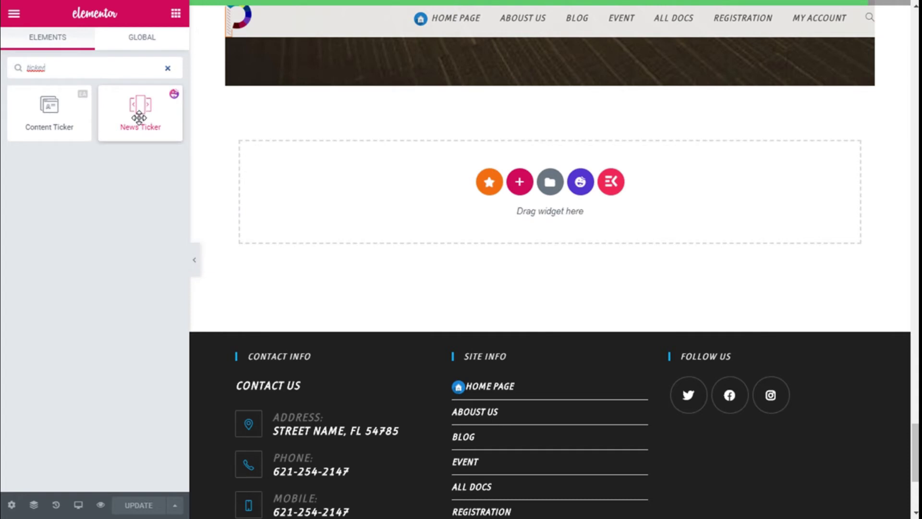
Step: Drop a News Ticker widget above the empty section showing Hello world!, Post 1, Post 2, Post 3
left_click_drag(139, 115, 529, 189)
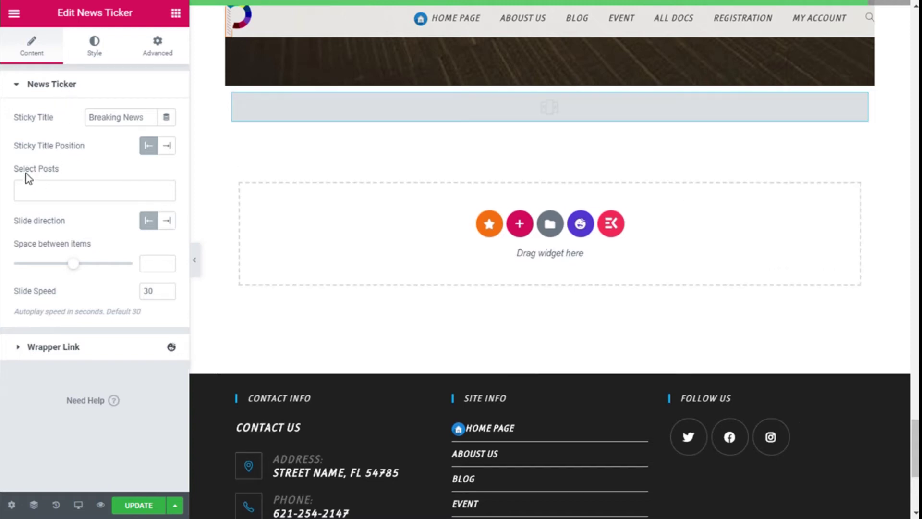
left_click(34, 190)
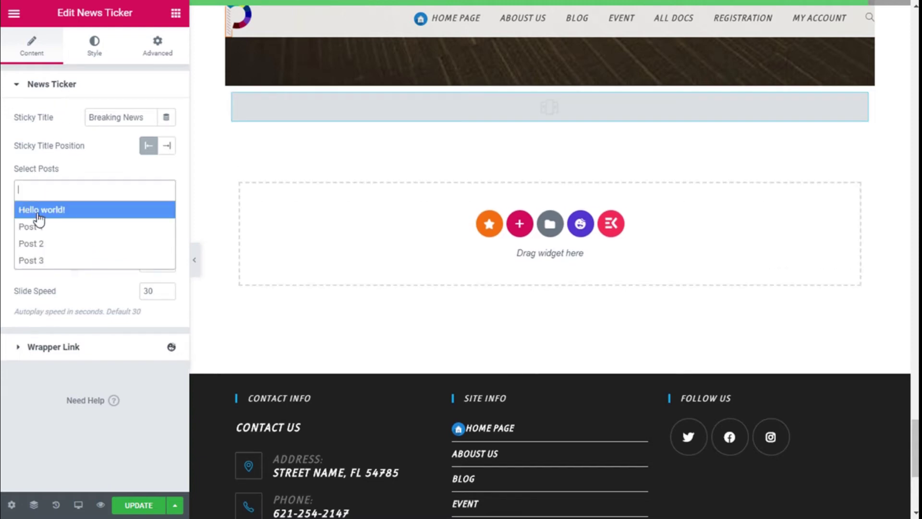
left_click(41, 223)
left_click(63, 191)
left_click(59, 209)
left_click(80, 190)
left_click(56, 226)
left_click(129, 192)
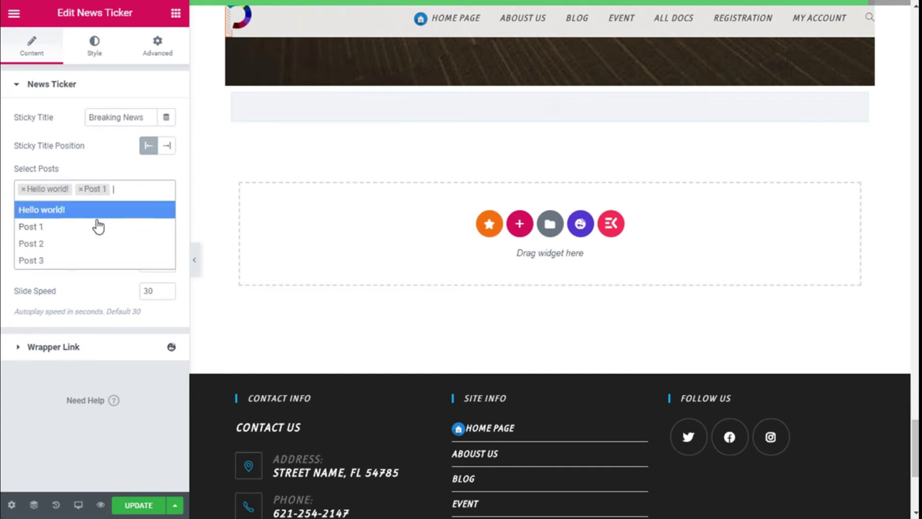
left_click(56, 243)
left_click(150, 190)
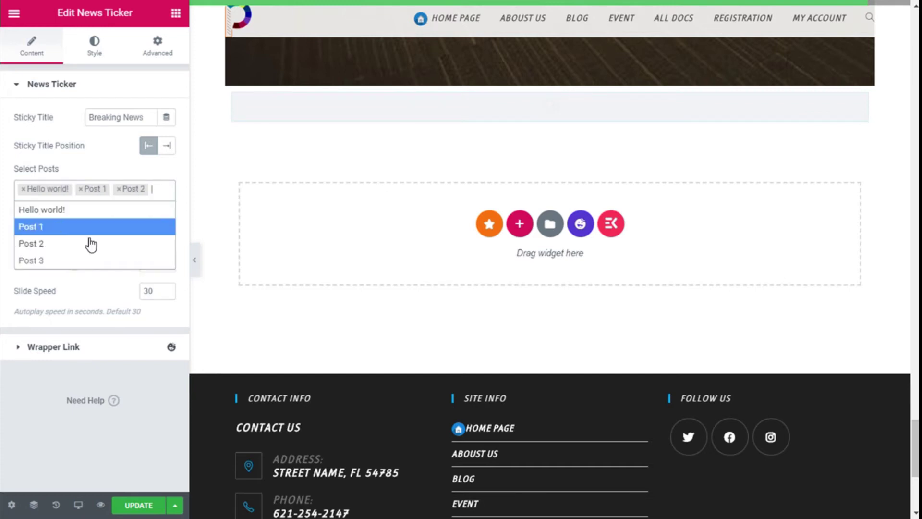
left_click(64, 261)
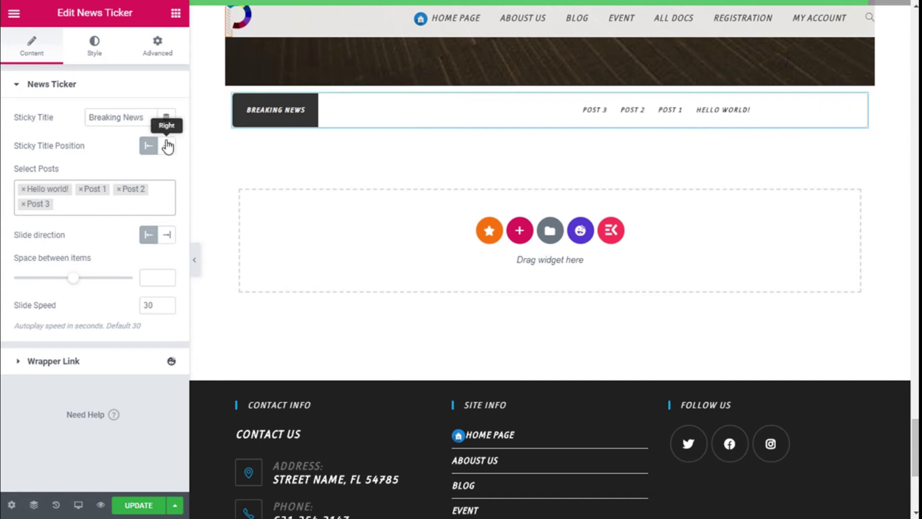
Step: Change the ticker's sticky title to 'Post News', keeping it positioned on the left
left_click_drag(148, 117, 27, 123)
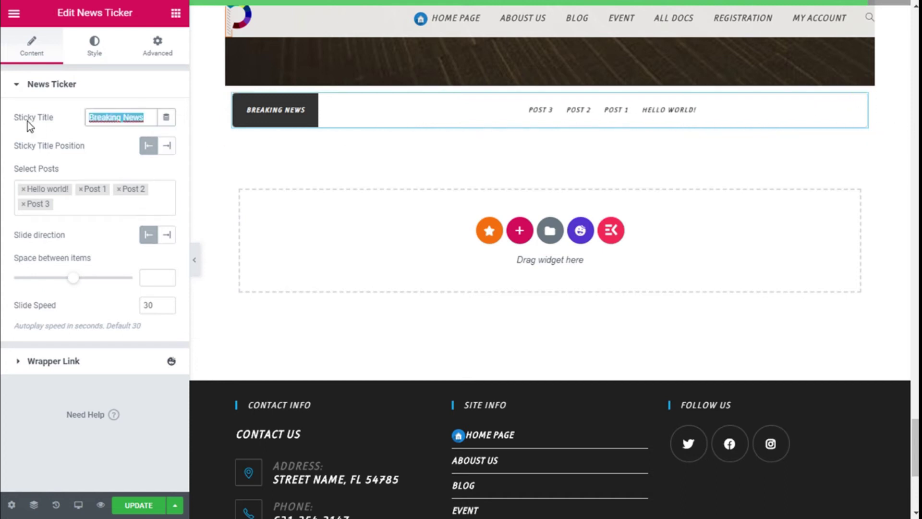
type("P")
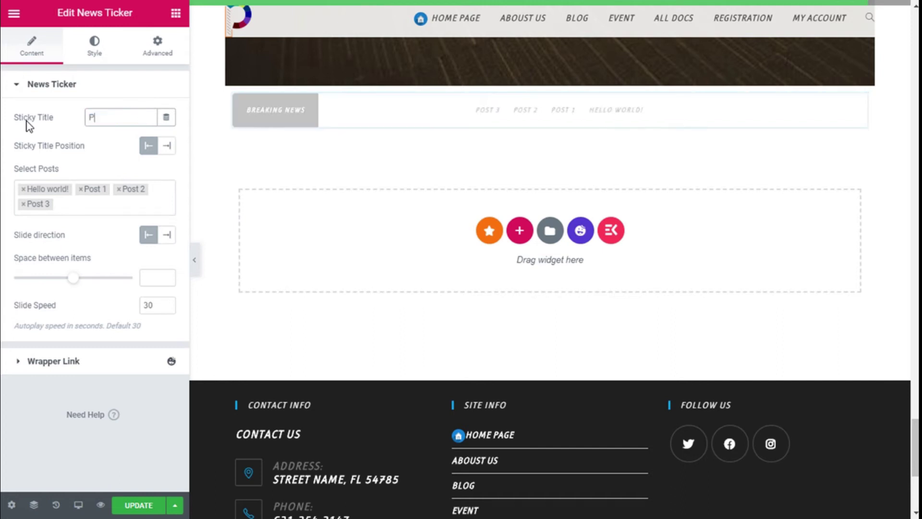
type("ost News")
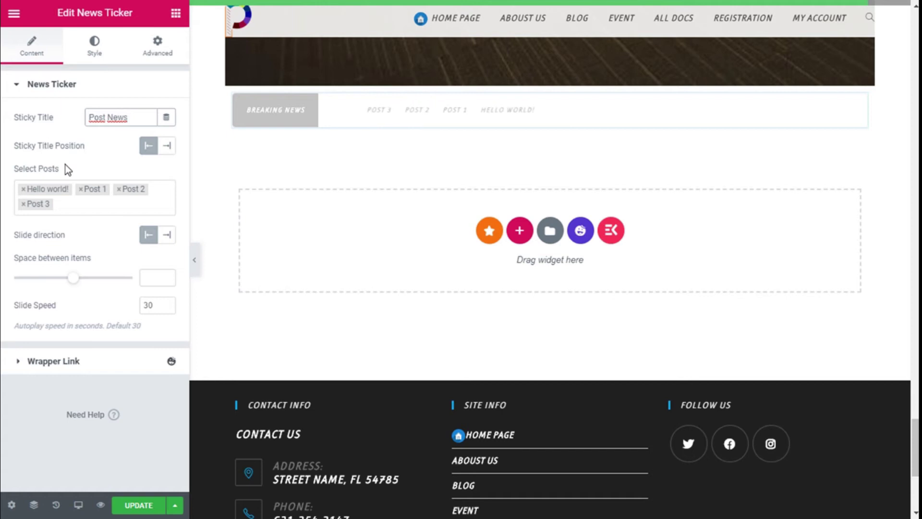
left_click(169, 151)
left_click(151, 150)
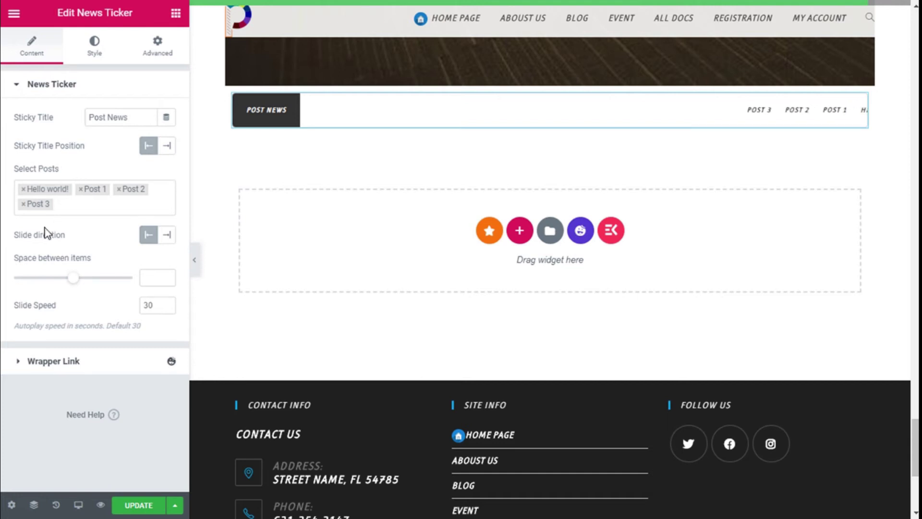
Step: Keep the ticker sliding left and set the space between items to 30
left_click(162, 236)
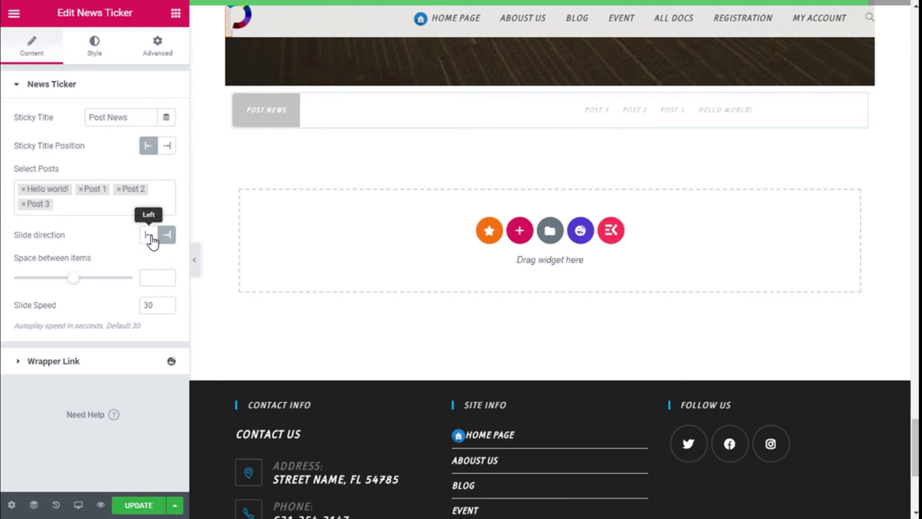
left_click(150, 236)
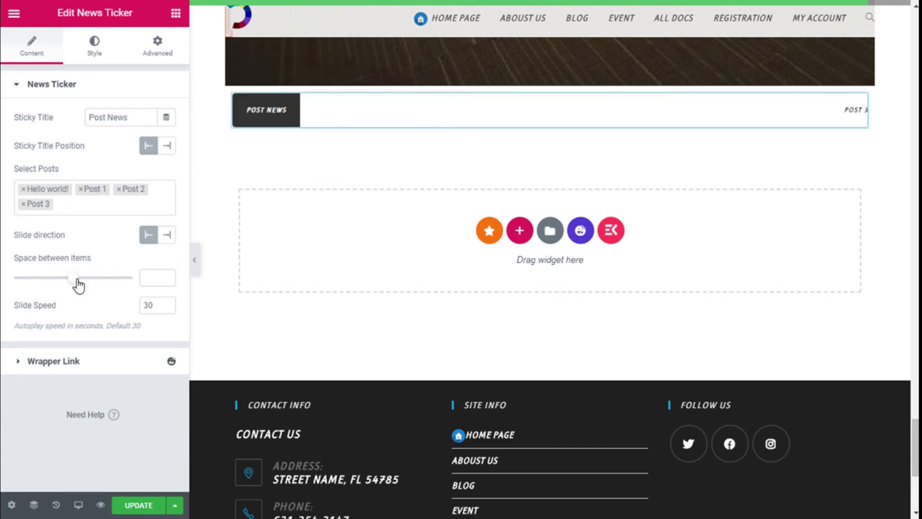
left_click_drag(79, 286, 87, 284)
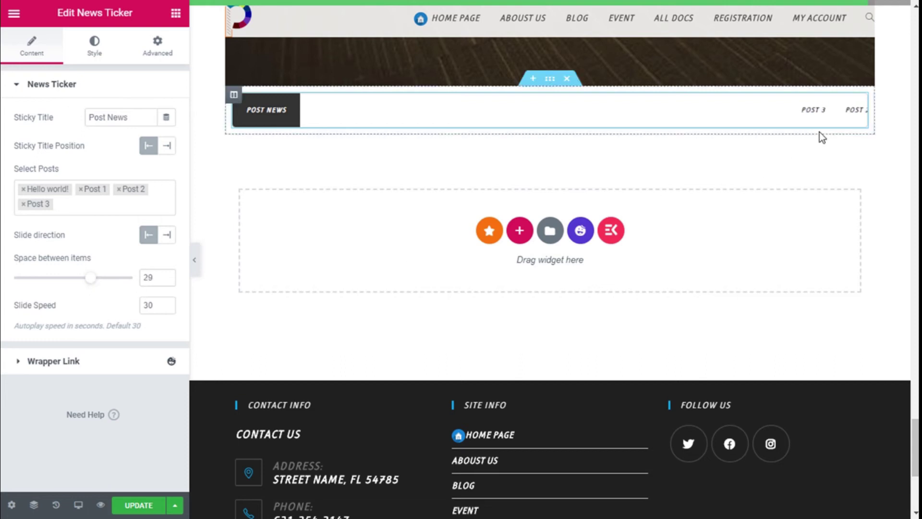
left_click(167, 276)
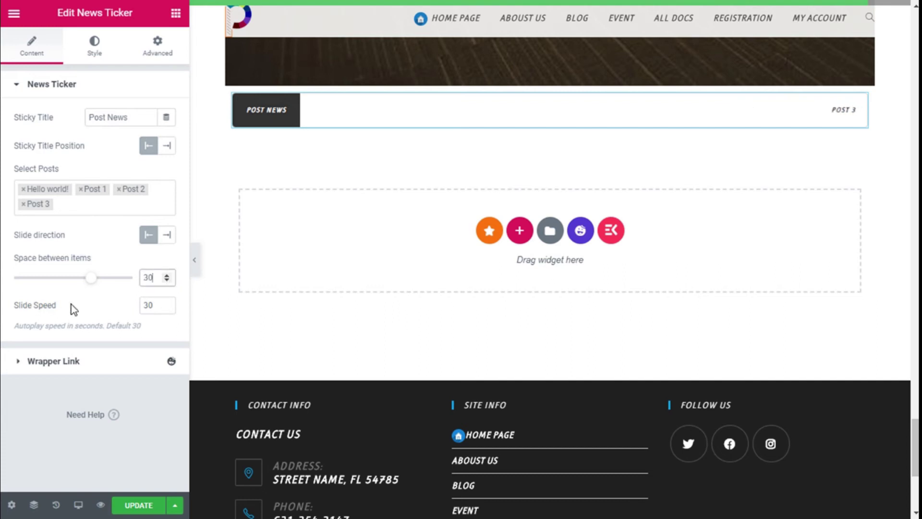
Step: Change the ticker's slide speed from 30 to 15
left_click(160, 307)
key("BackSpace")
key("BackSpace")
type("1")
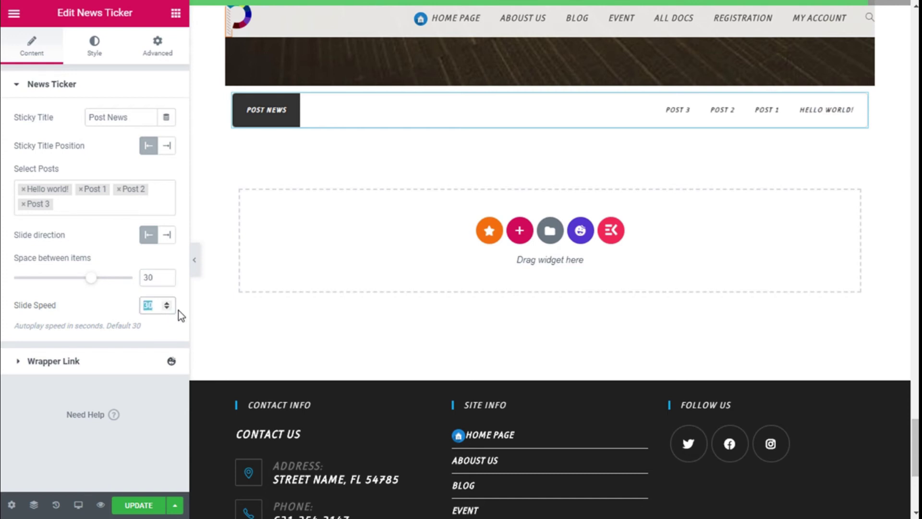
type("5")
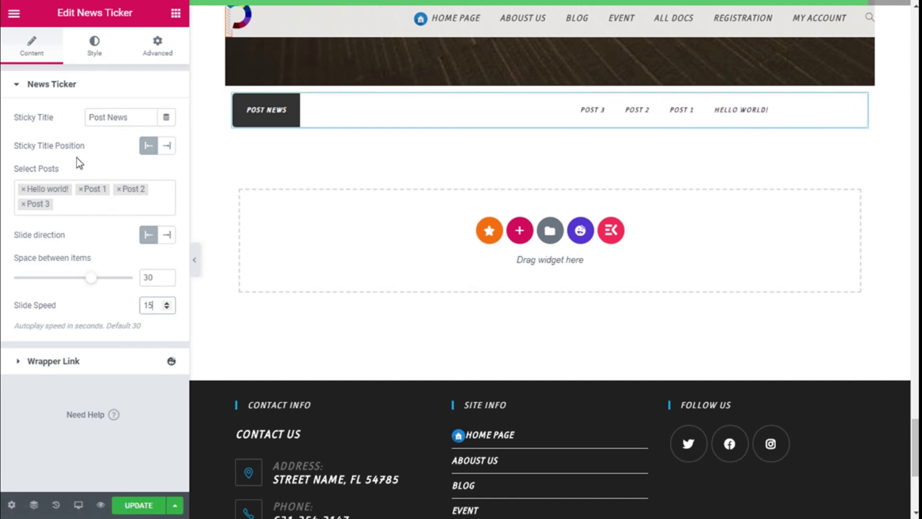
Step: In the Style tab, give the ticker wrapper a Classic light-blue background
left_click(95, 89)
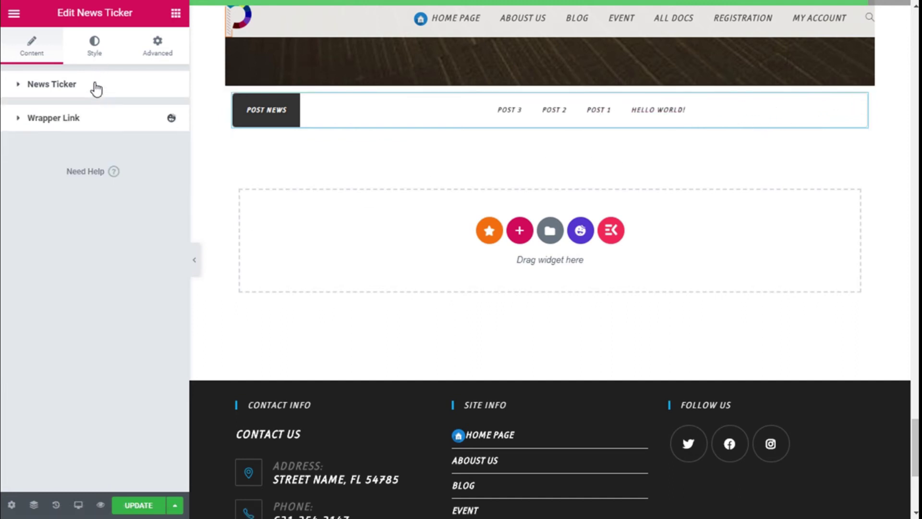
left_click(95, 54)
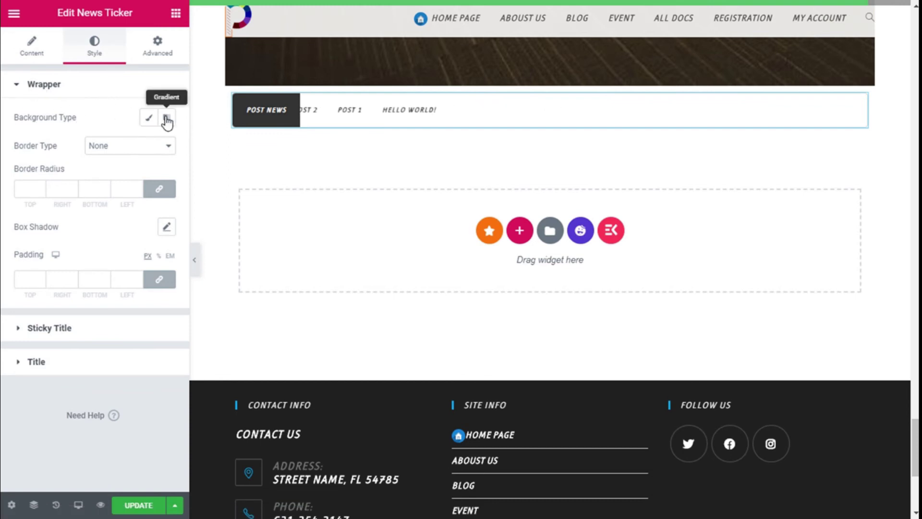
left_click(148, 117)
left_click(149, 145)
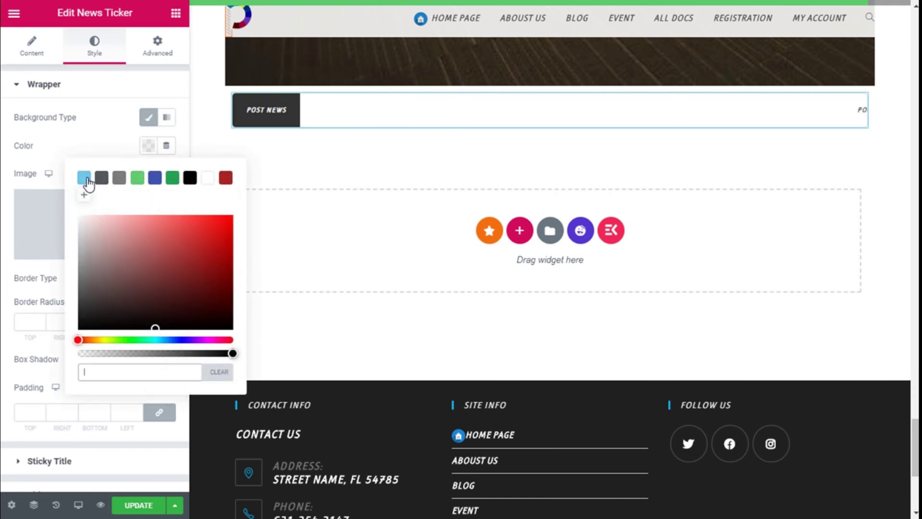
left_click(85, 177)
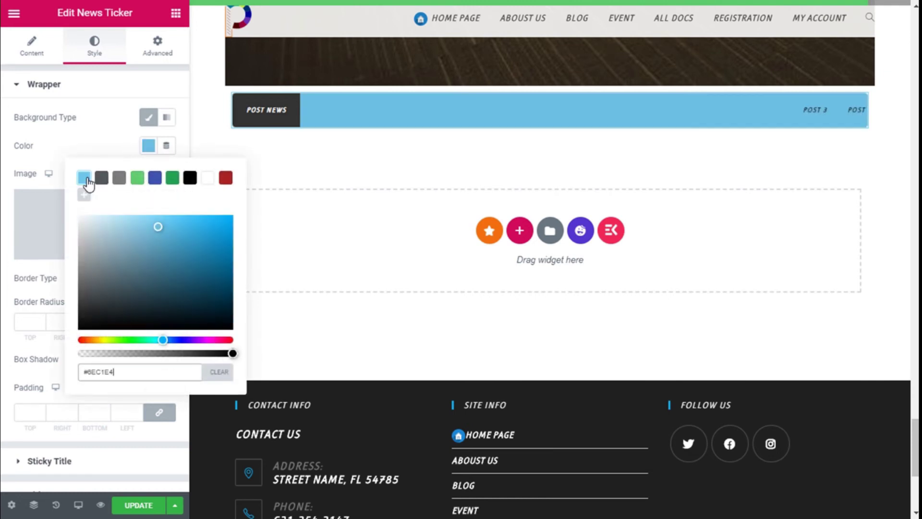
left_click(148, 147)
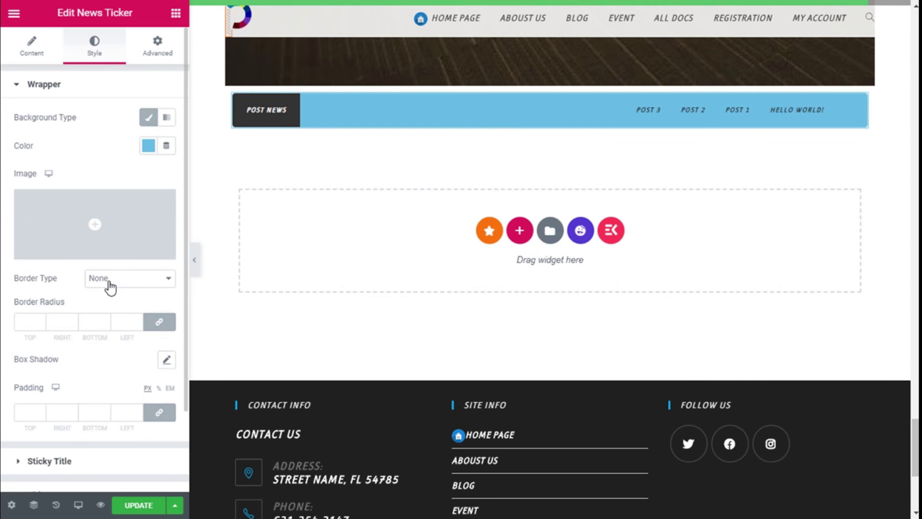
Step: Round the wrapper's corners with a border radius of 15
left_click(27, 323)
type("9")
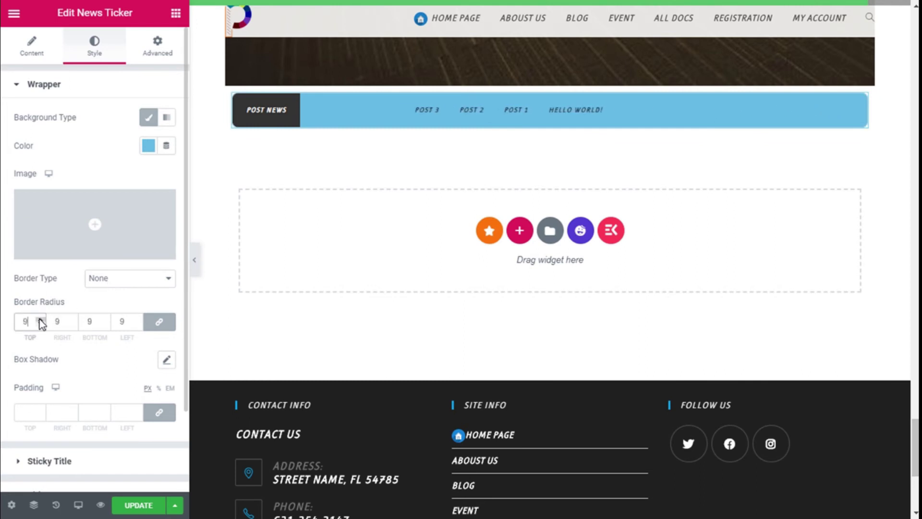
left_click(40, 319)
left_click(41, 319)
left_click(40, 318)
left_click(40, 319)
left_click(41, 319)
left_click(41, 319)
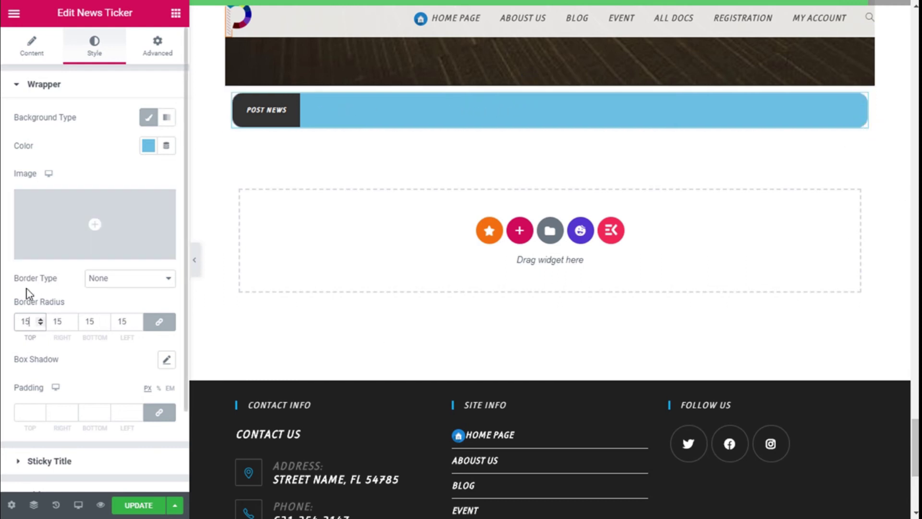
scroll(30, 333, "down", 2)
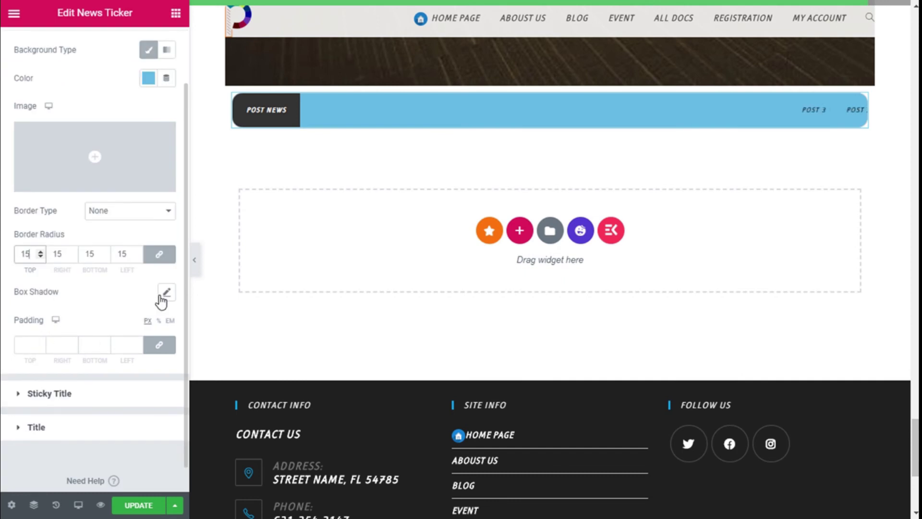
scroll(60, 276, "up", 2)
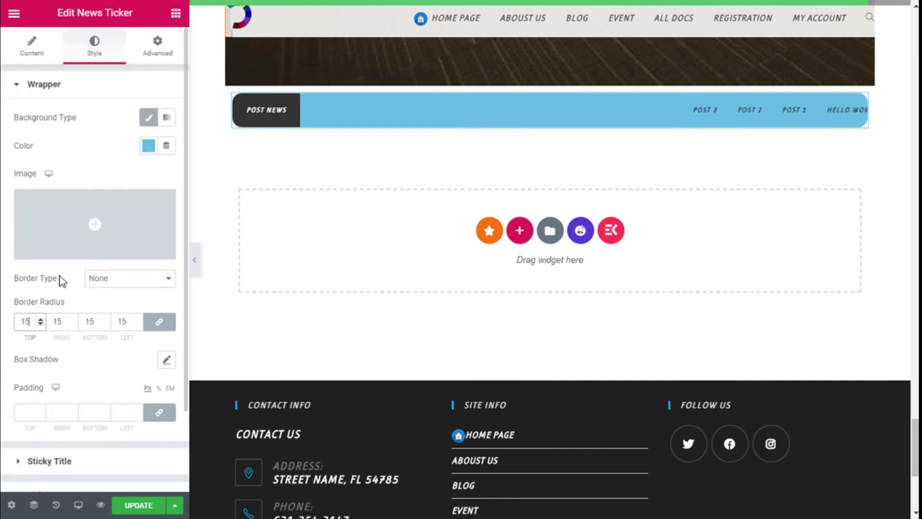
left_click(80, 87)
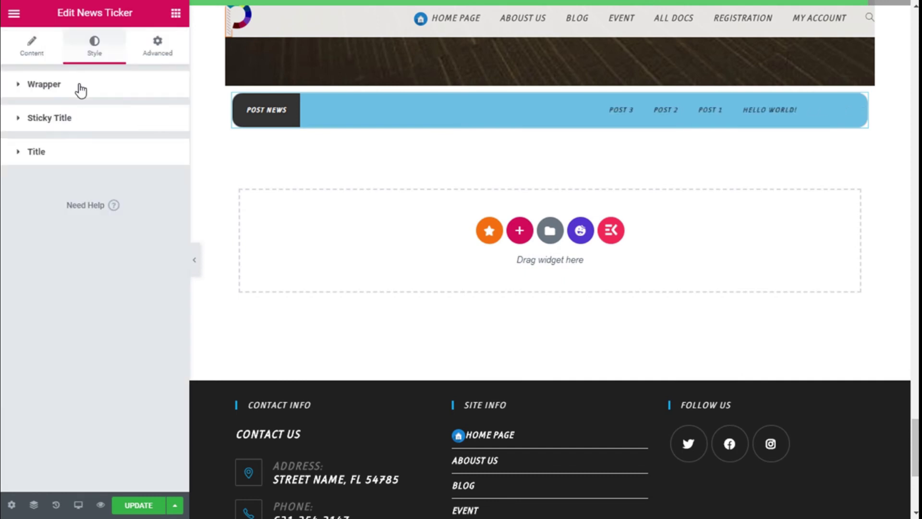
Step: Set the Post News sticky title's text colour to white
left_click(51, 122)
left_click(148, 151)
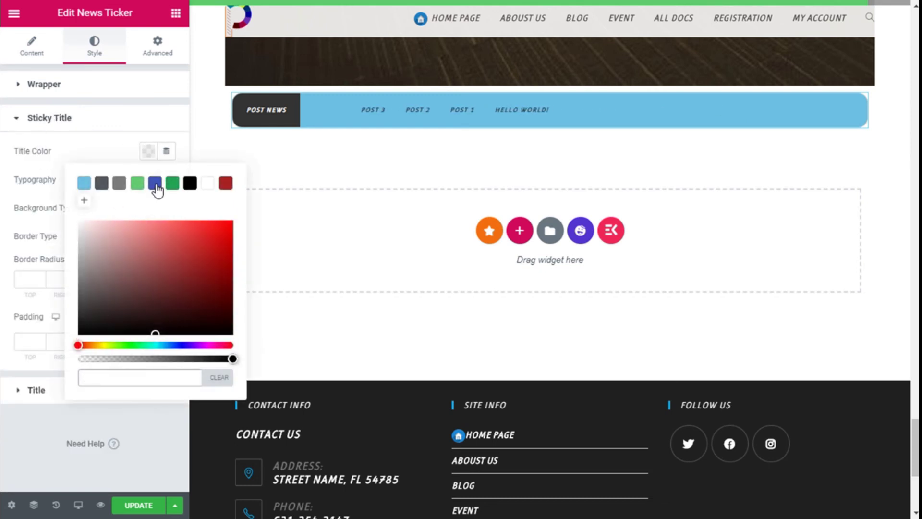
left_click(116, 185)
left_click(207, 184)
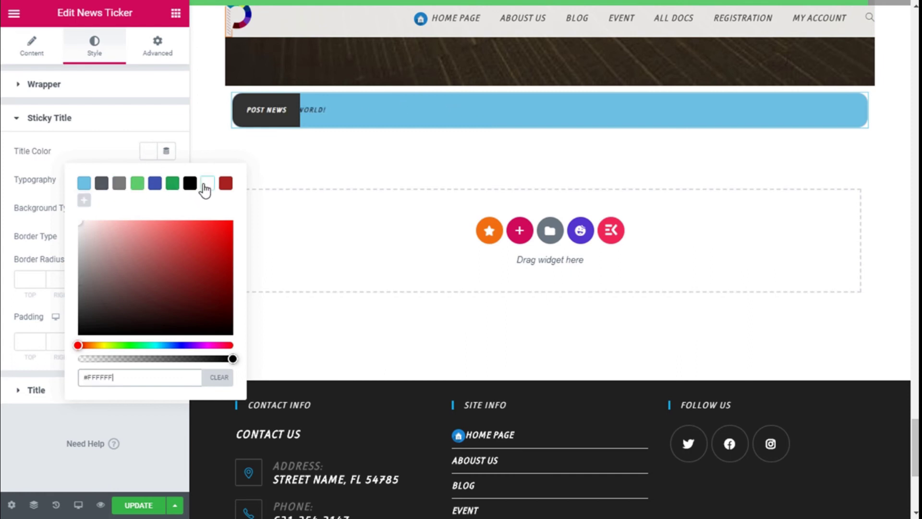
left_click(79, 154)
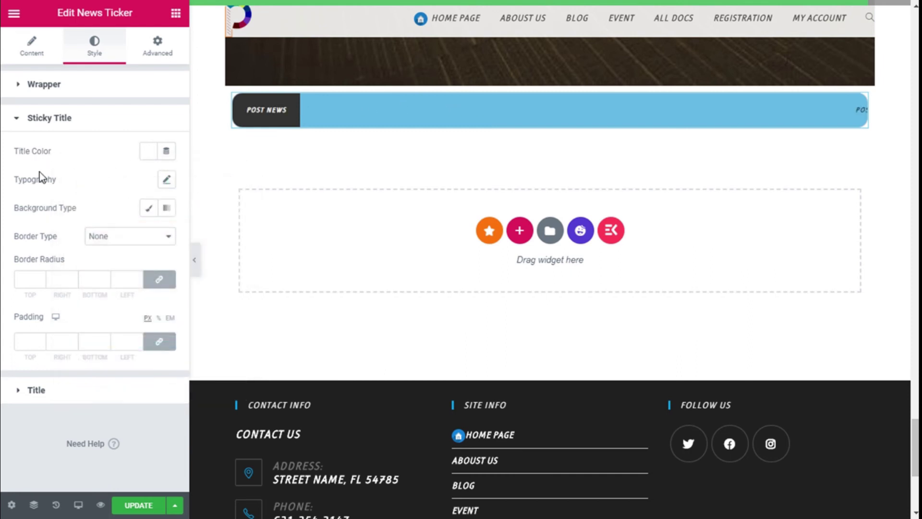
left_click(165, 180)
scroll(94, 164, "down", 1)
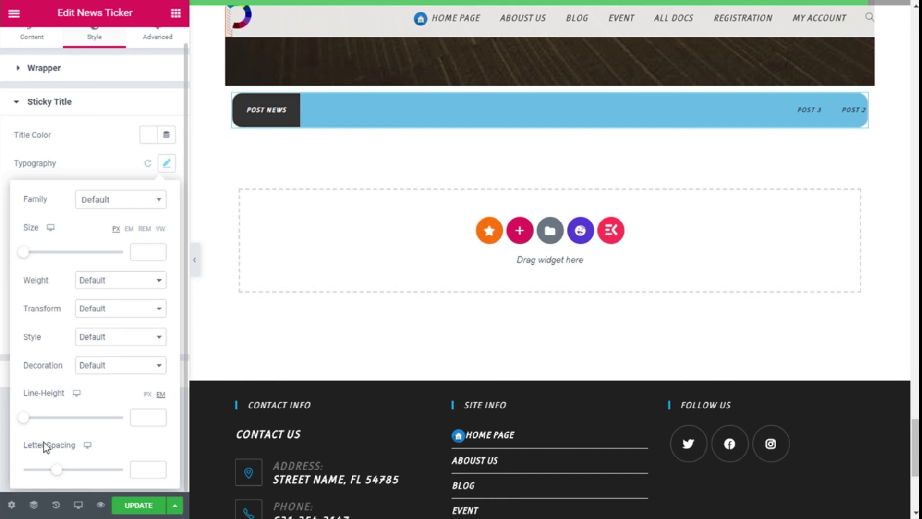
left_click(164, 165)
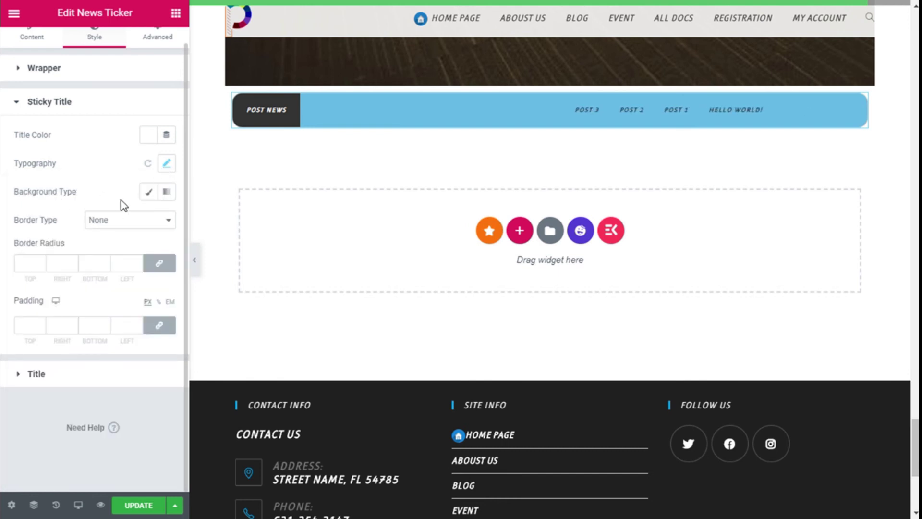
Step: Give the Post News label a Classic green #61CE70 background and border radius 15
left_click(152, 197)
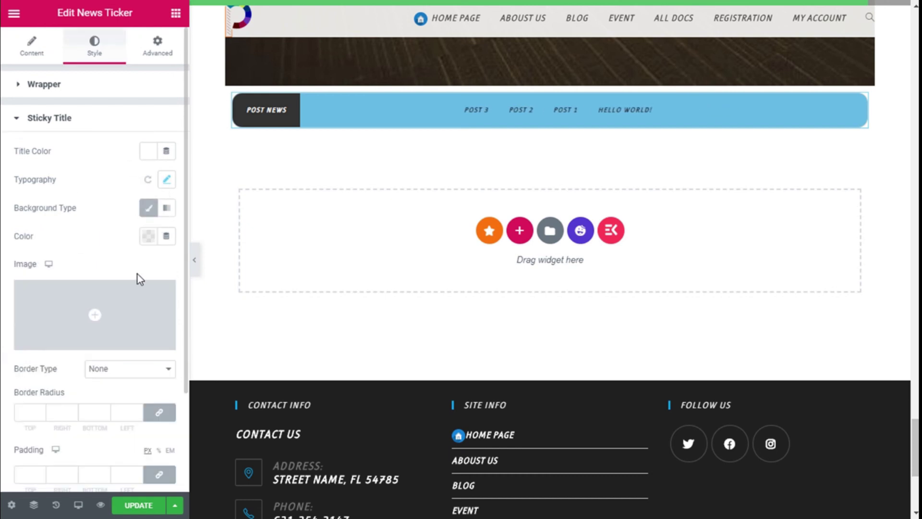
left_click(148, 236)
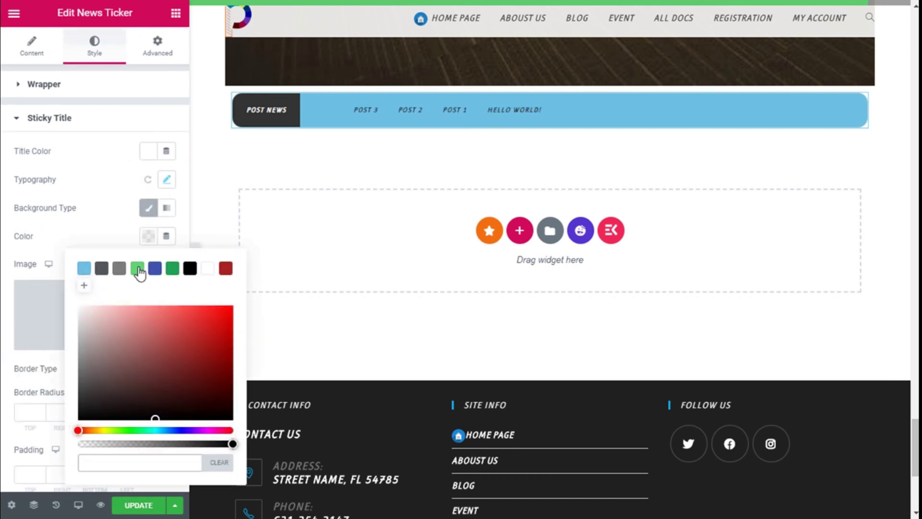
left_click(138, 269)
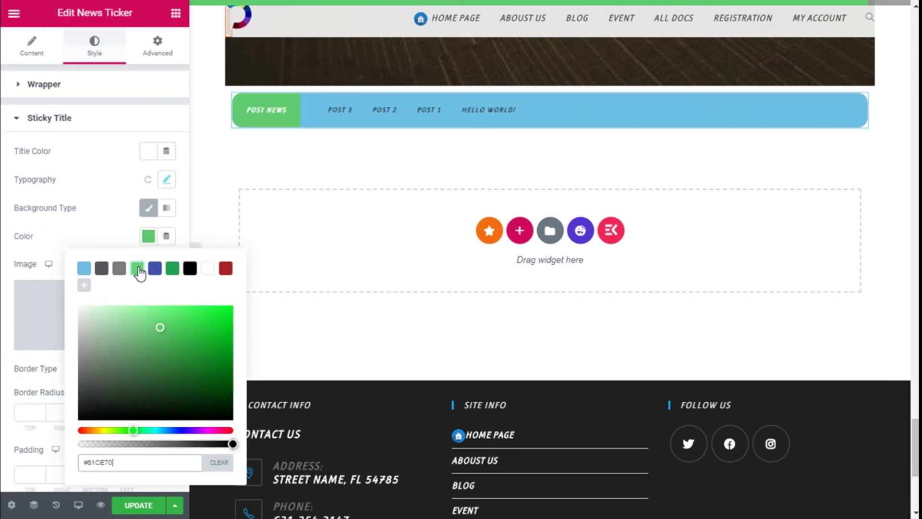
left_click(149, 236)
scroll(105, 336, "down", 2)
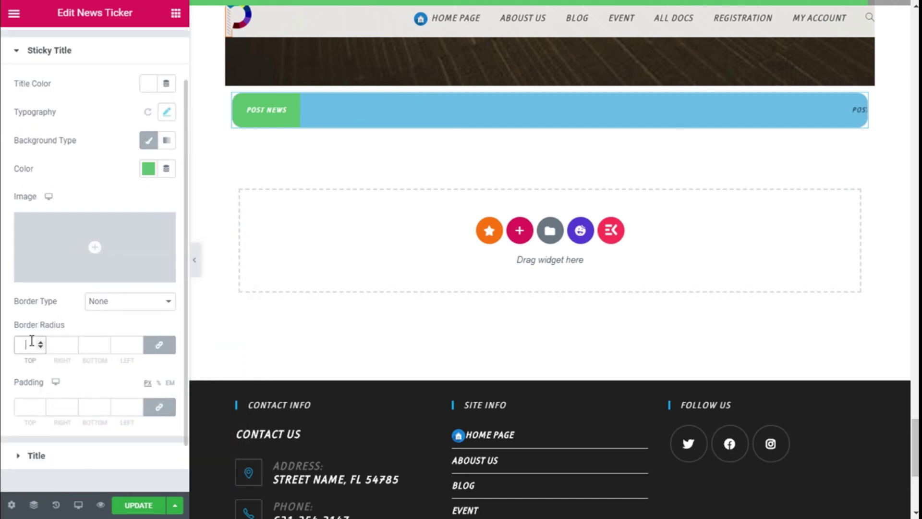
type("5")
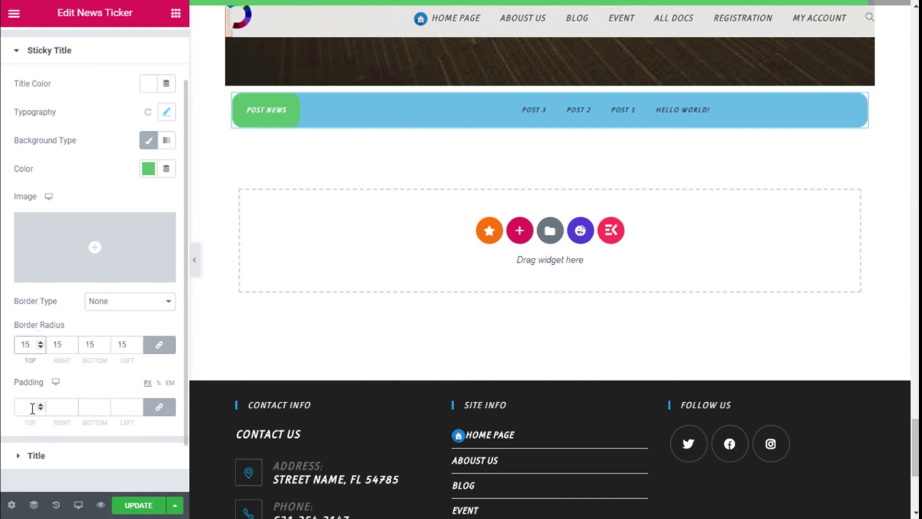
scroll(99, 226, "up", 2)
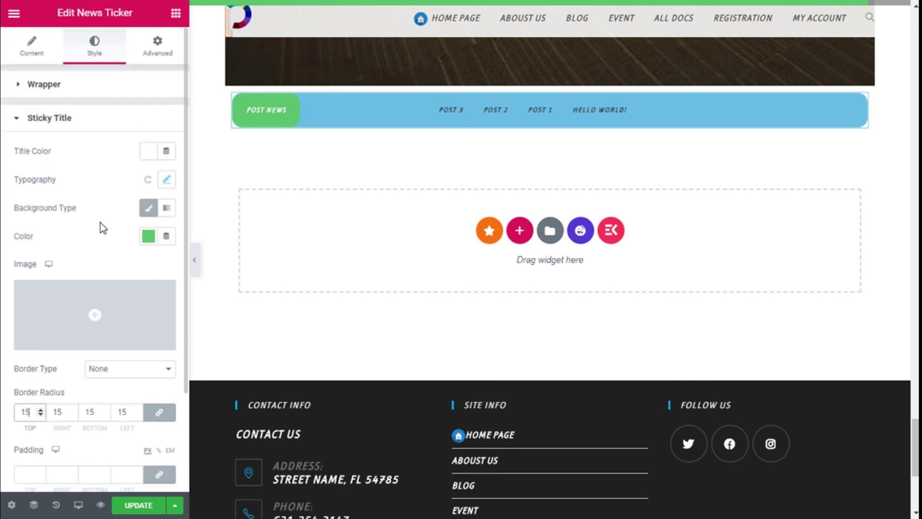
left_click(58, 126)
Step: Set the ticker's post title colour to #FFFFFF and its hover colour to grey #7A7A7A
left_click(48, 156)
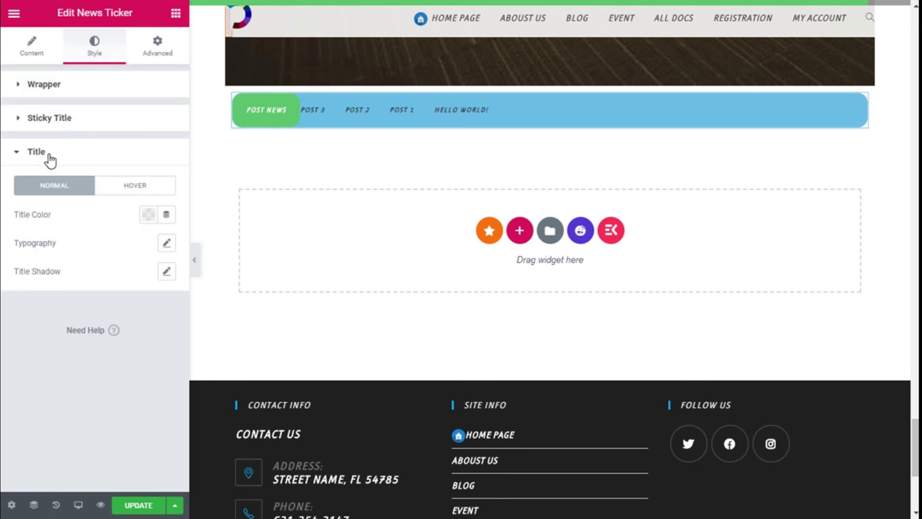
left_click(149, 214)
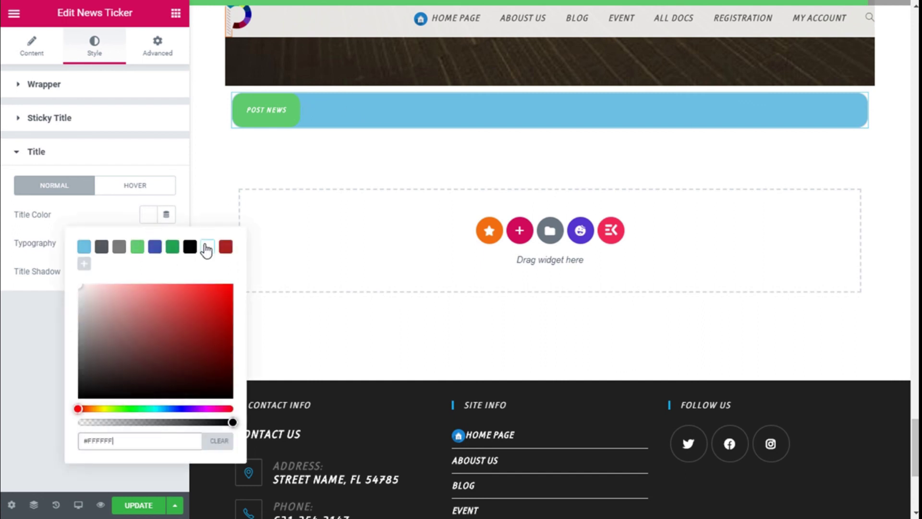
left_click(154, 220)
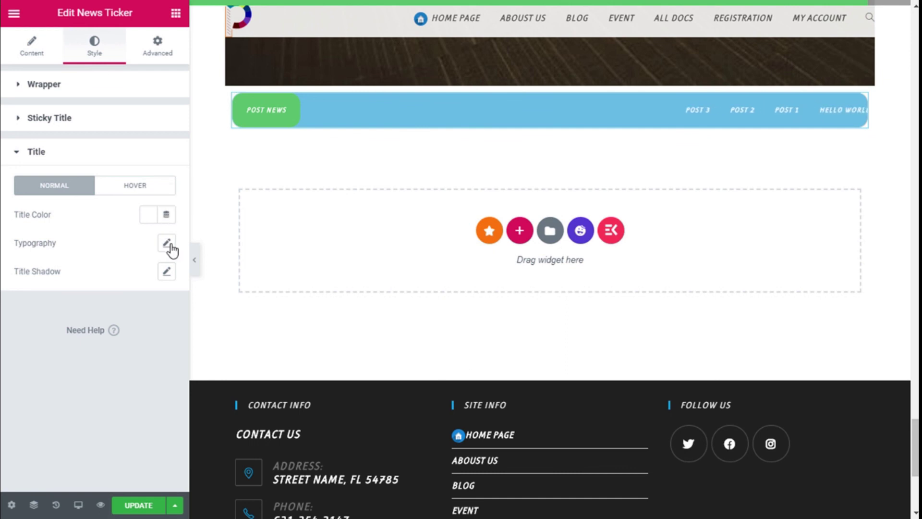
left_click(124, 185)
left_click(143, 212)
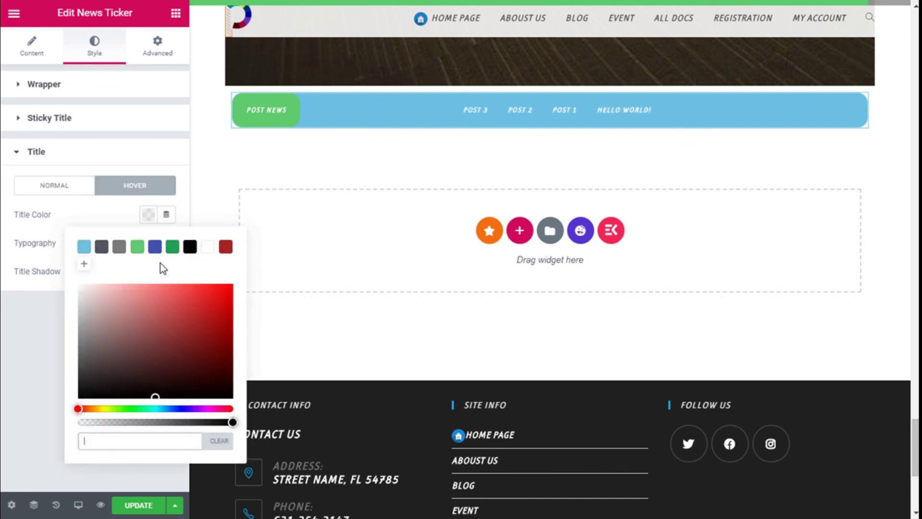
left_click(119, 247)
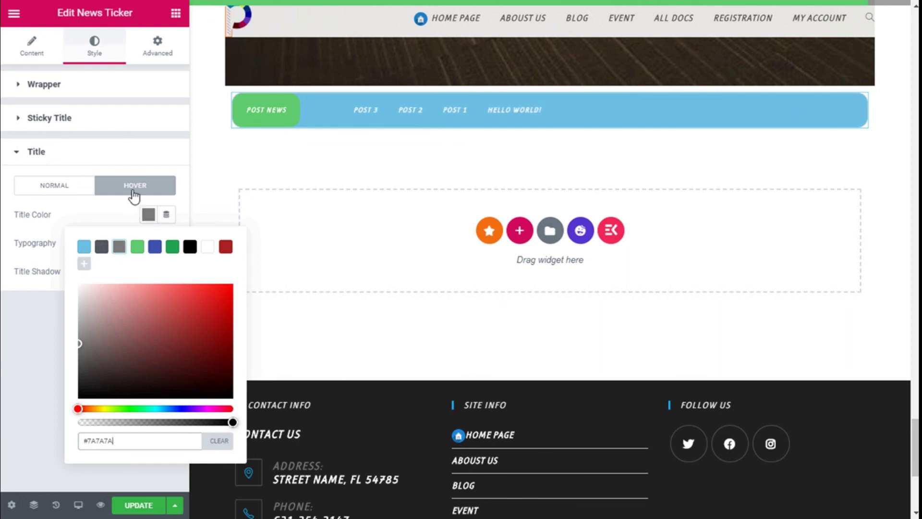
left_click(161, 189)
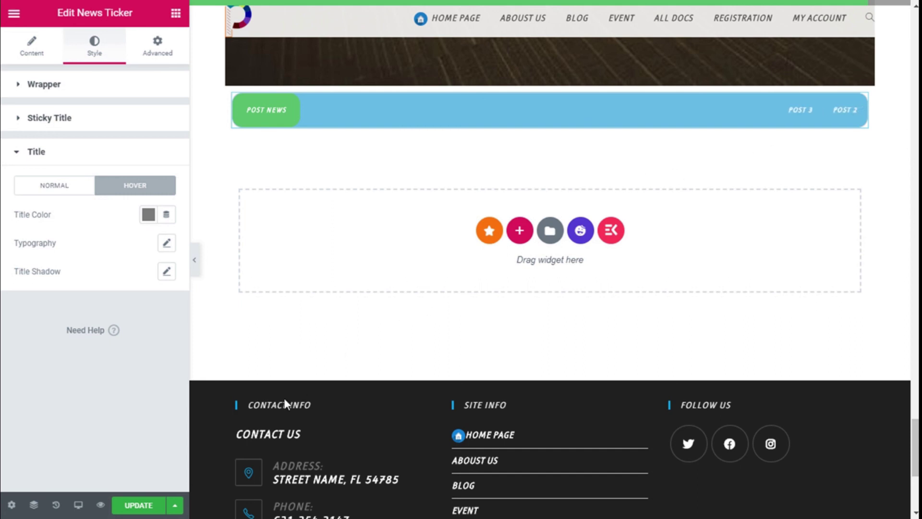
Step: Save the home page with the restyled News Ticker using UPDATE
left_click(135, 507)
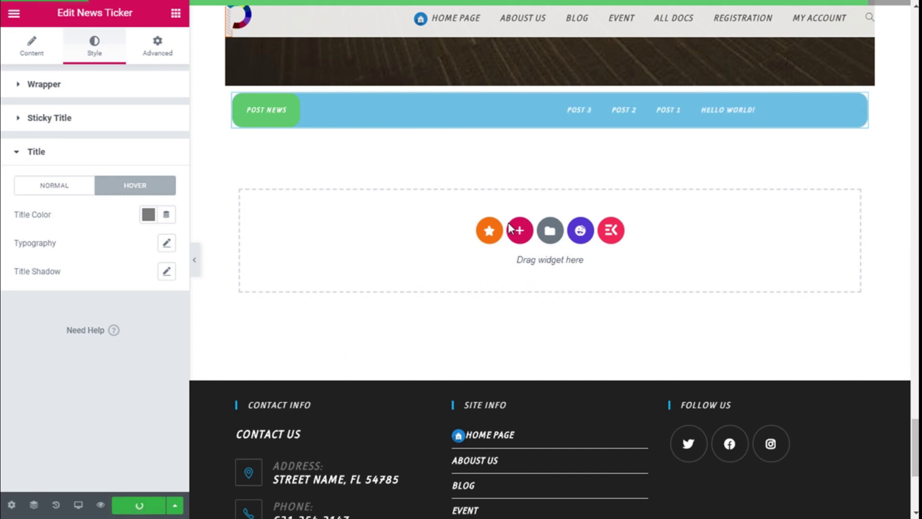